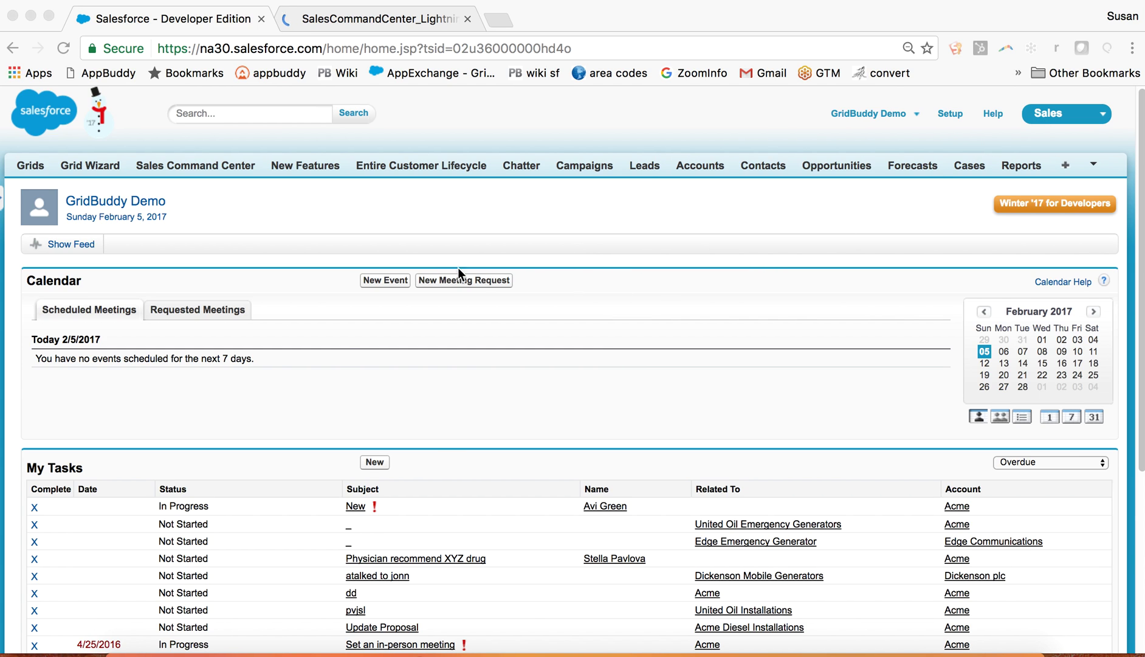
Look over the home page's calendar and tasks and open the Closing This Quarter list of opportunities
scroll(497, 440, down, 4)
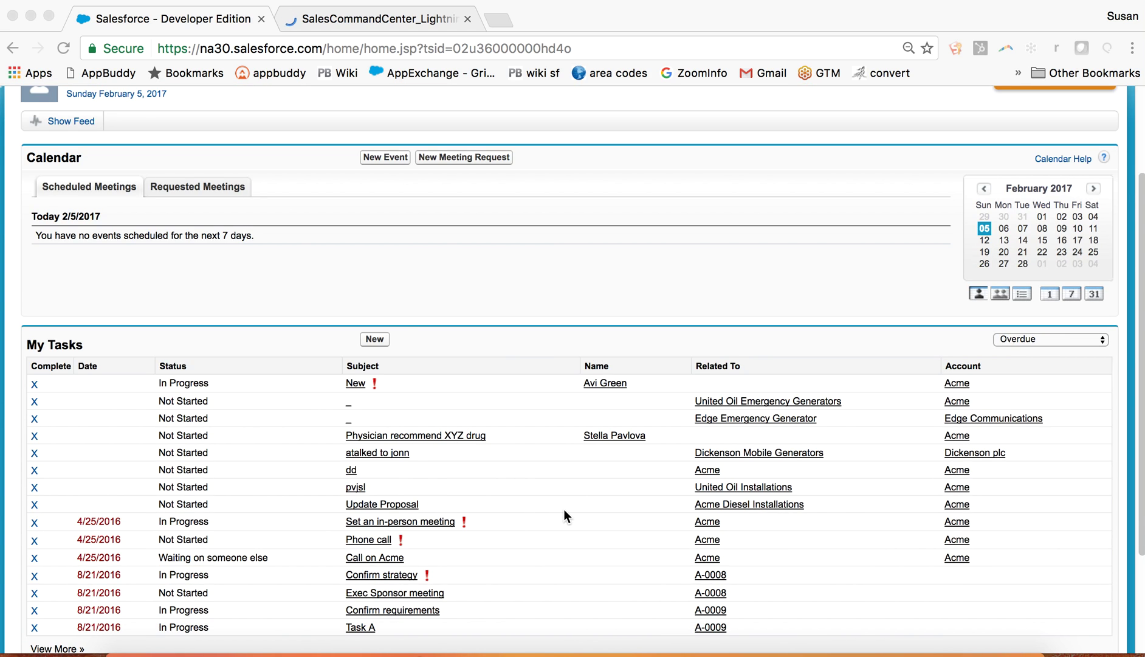
scroll(575, 429, up, 4)
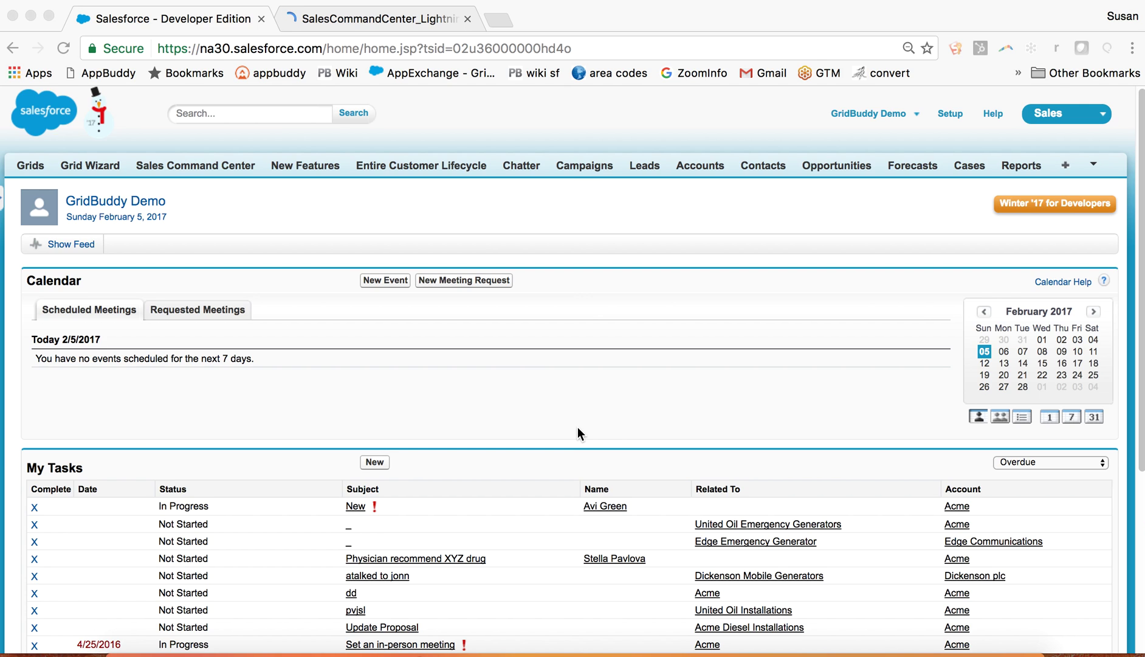
click(824, 164)
click(823, 164)
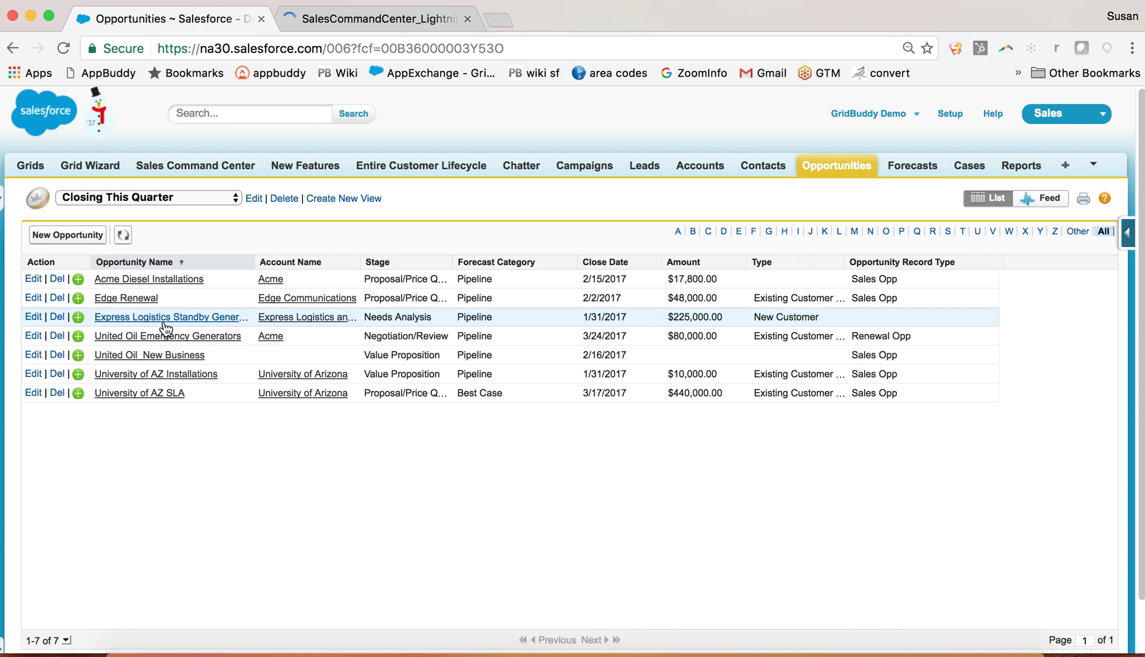
View the Acme Diesel Installations edit form without saving, and open the Express Logistics Standby Generator opportunity
click(34, 278)
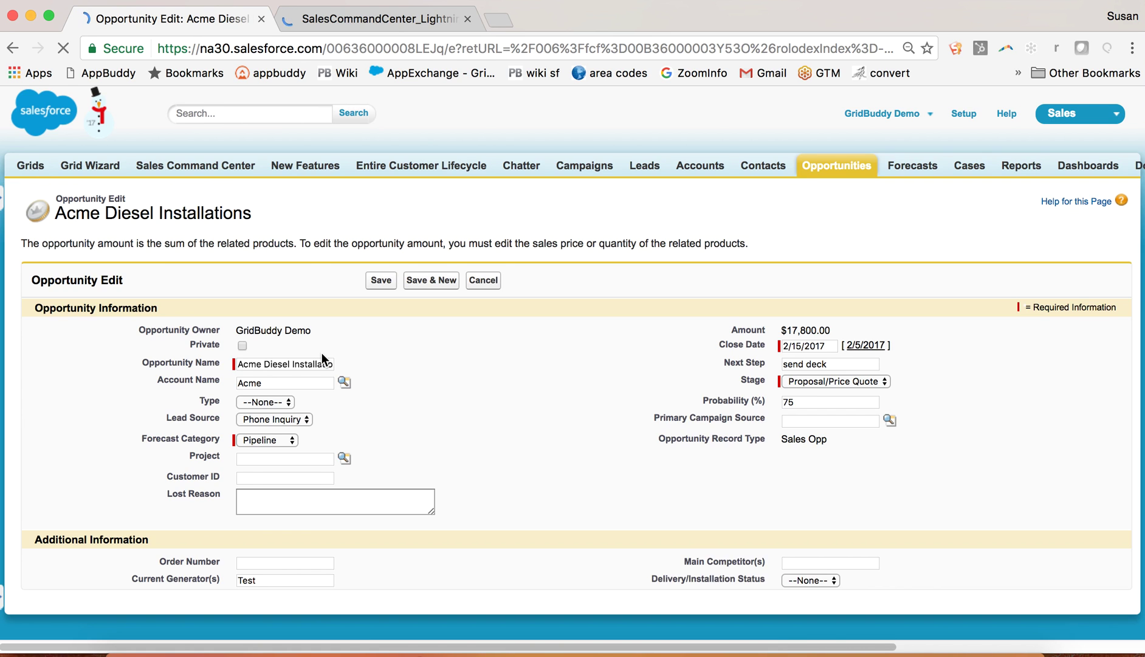
click(481, 282)
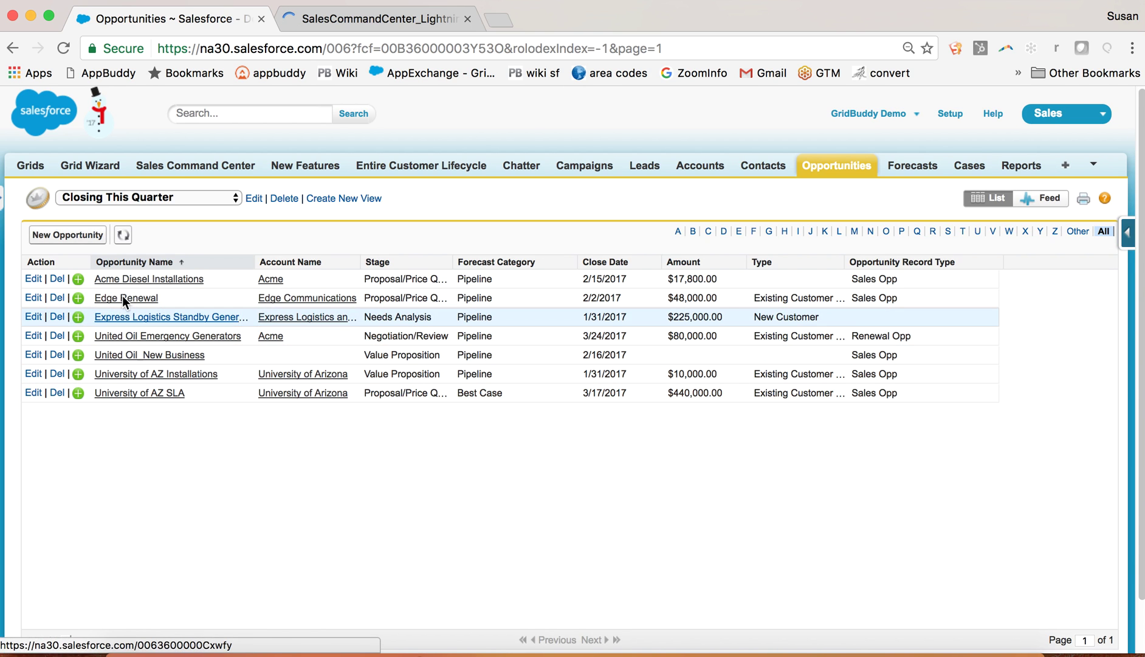
click(271, 338)
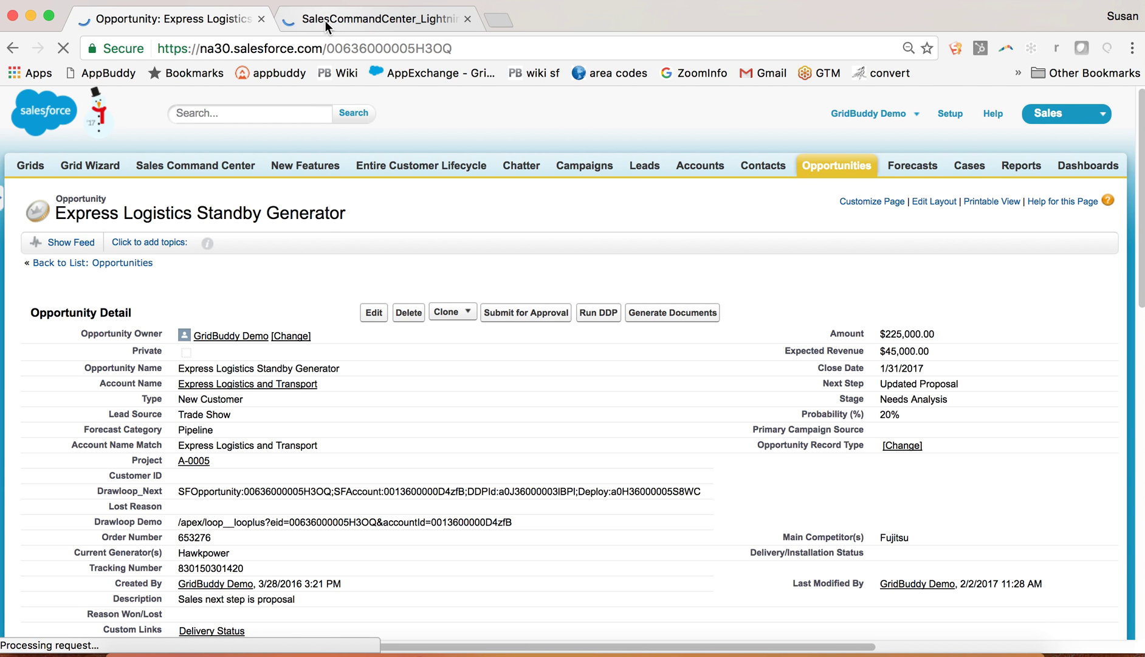
In the Sales Command Center's open tasks, set the Follow-up on Proposal task to Completed with the description "add my notes"
click(325, 21)
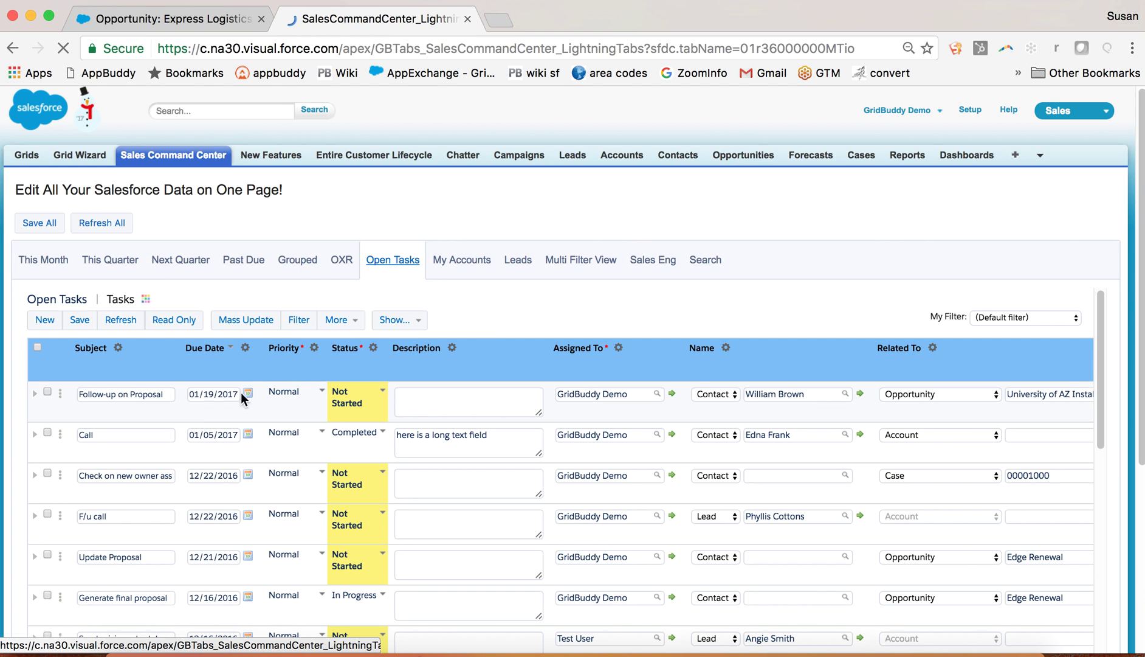
click(365, 394)
click(365, 394)
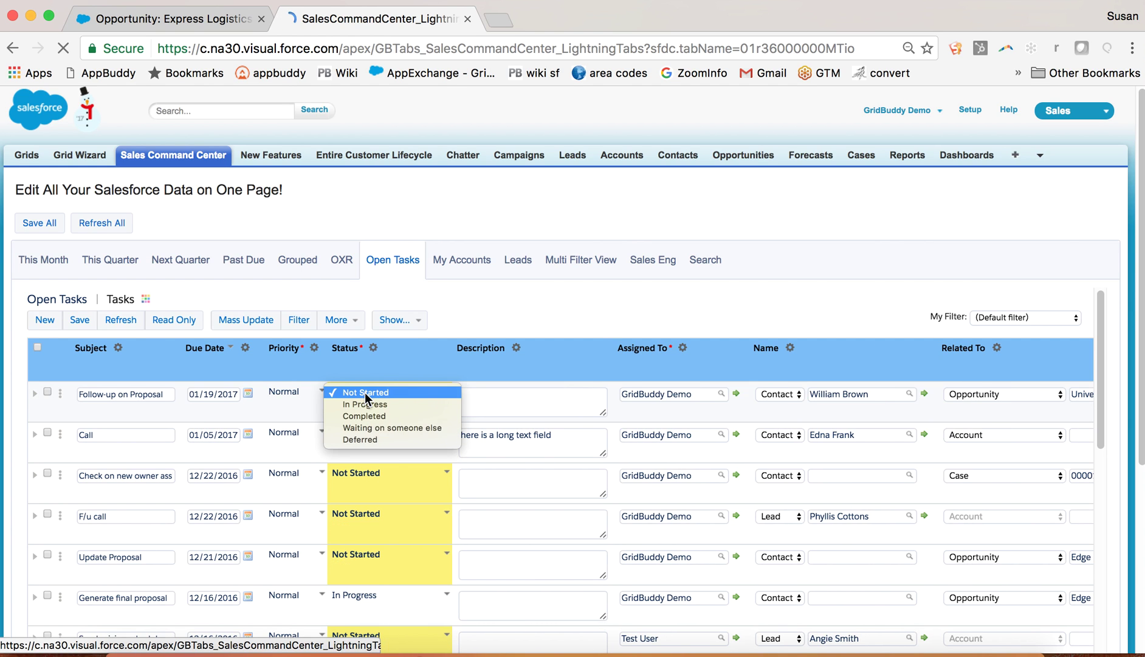
click(365, 413)
click(495, 399)
text(ad)
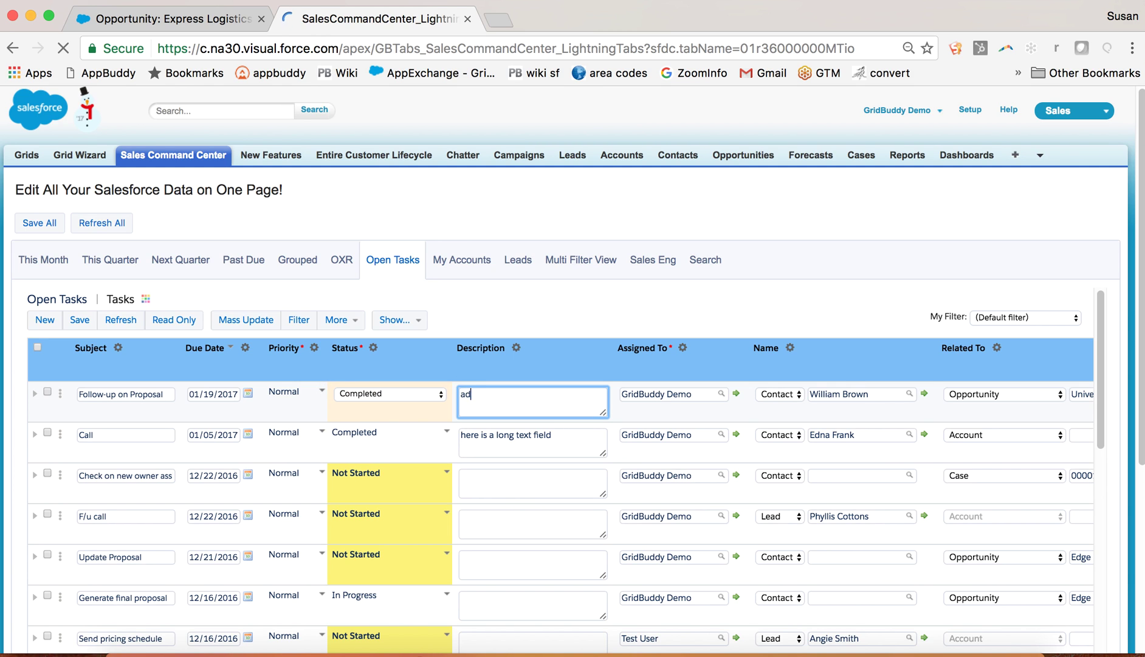
text(d my notes)
Expand the Follow-up on Proposal task's related contacts and enter the contact's mobile phone number
click(35, 395)
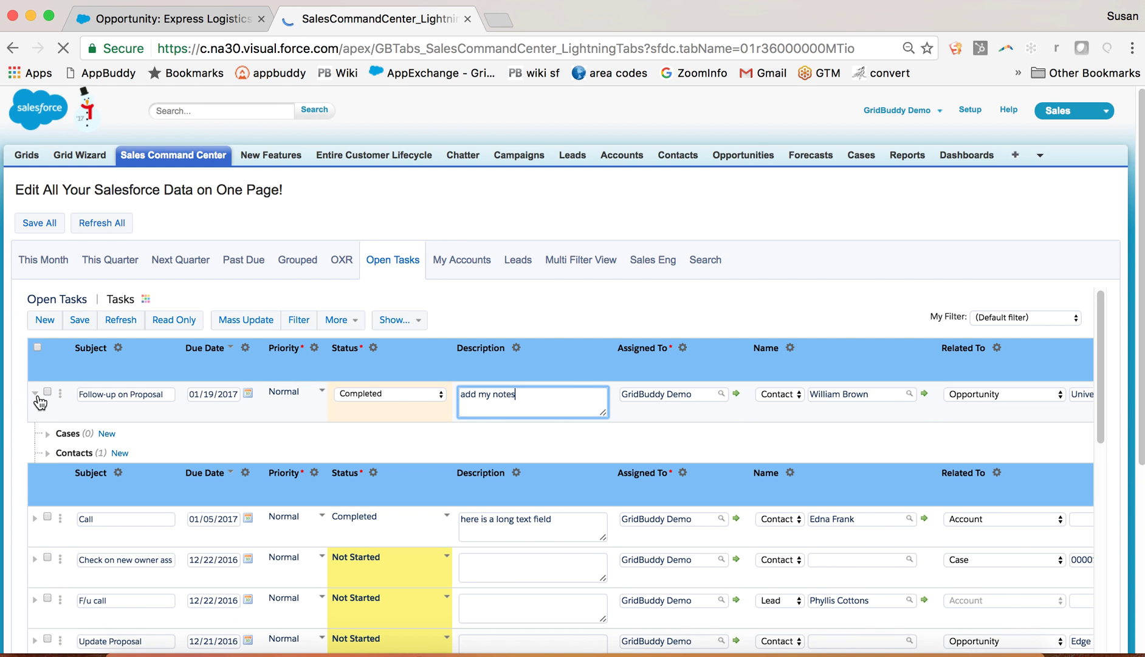
click(48, 453)
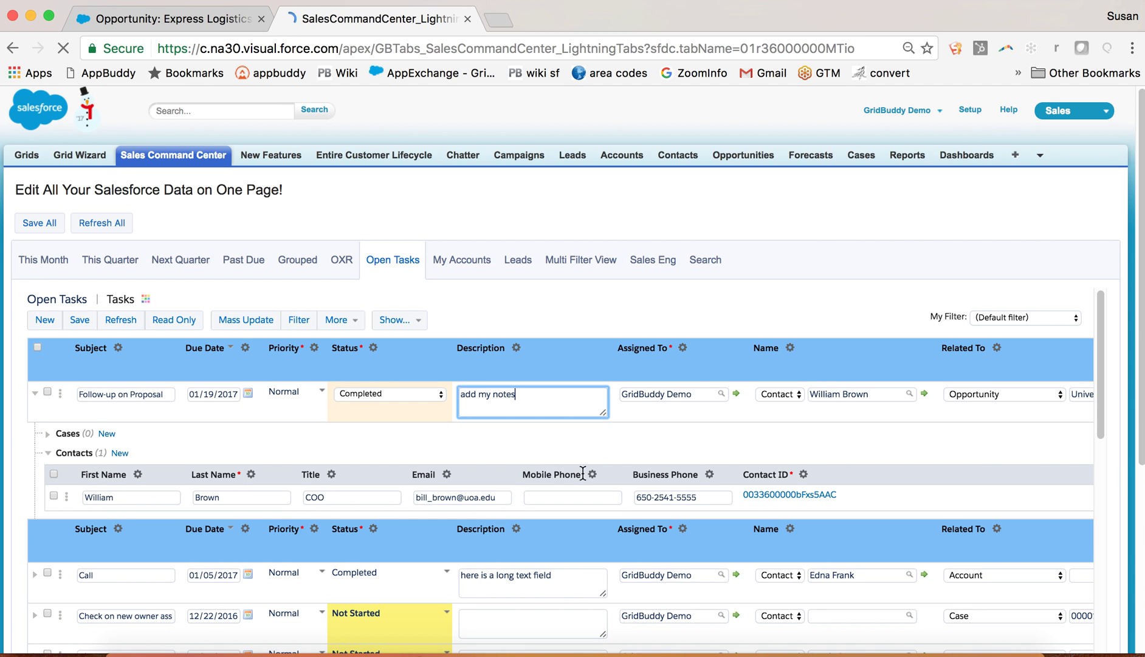
click(590, 497)
text(54365464)
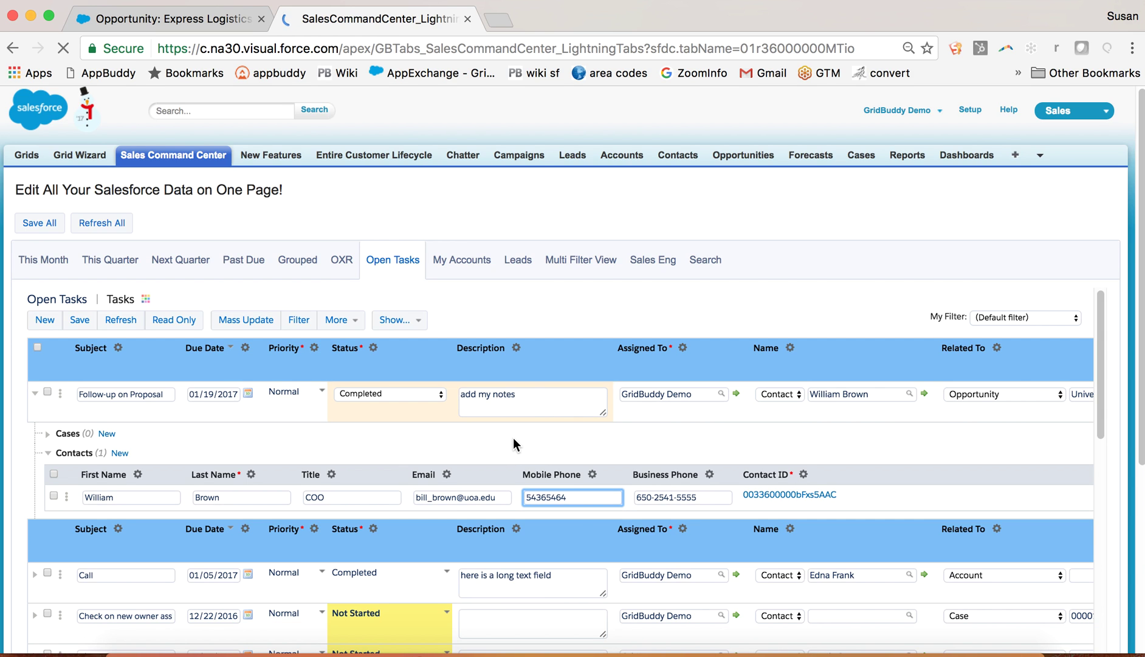
Open this quarter's opportunity pipeline and view its Oppty by Stage chart, hiding the chart again
click(122, 264)
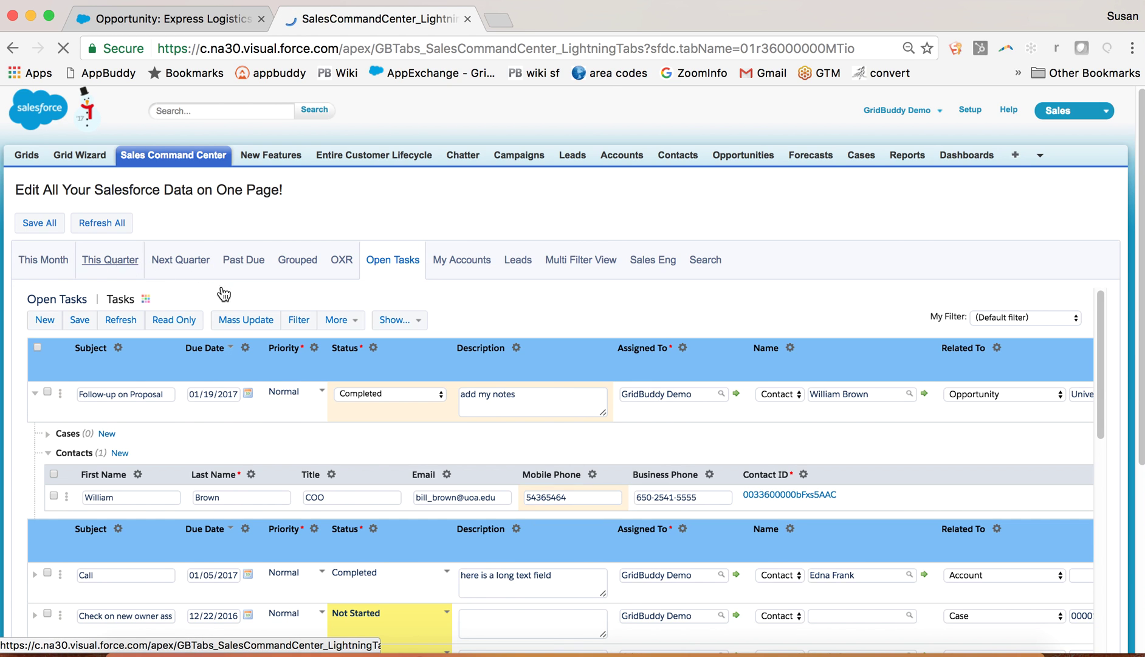
click(337, 319)
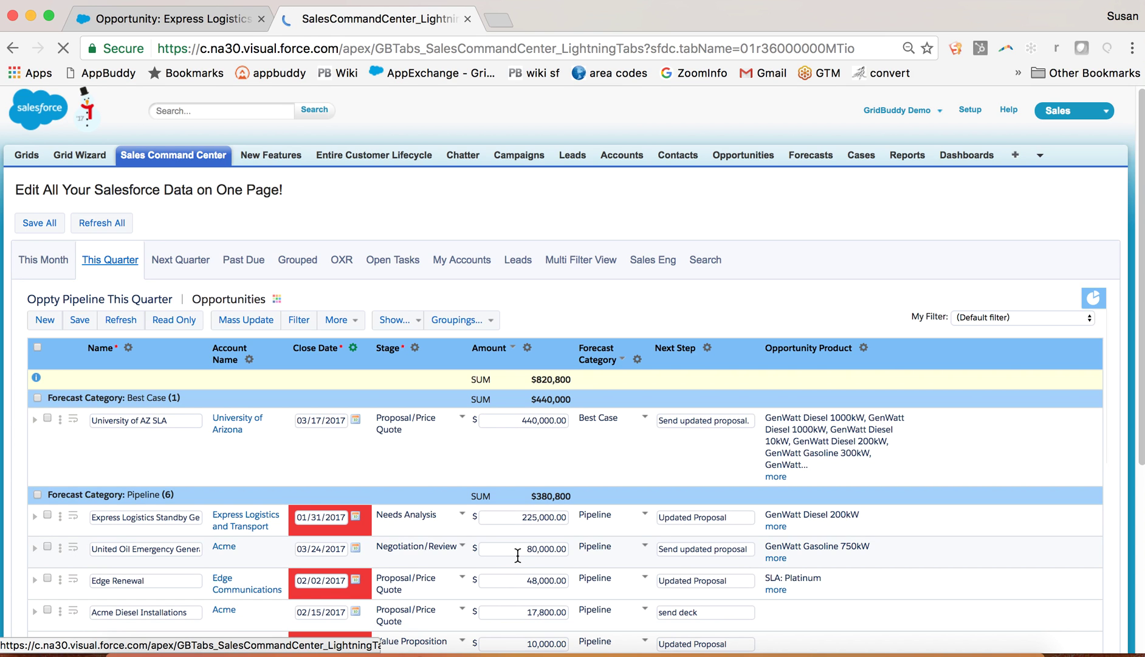
scroll(452, 598, down, 1)
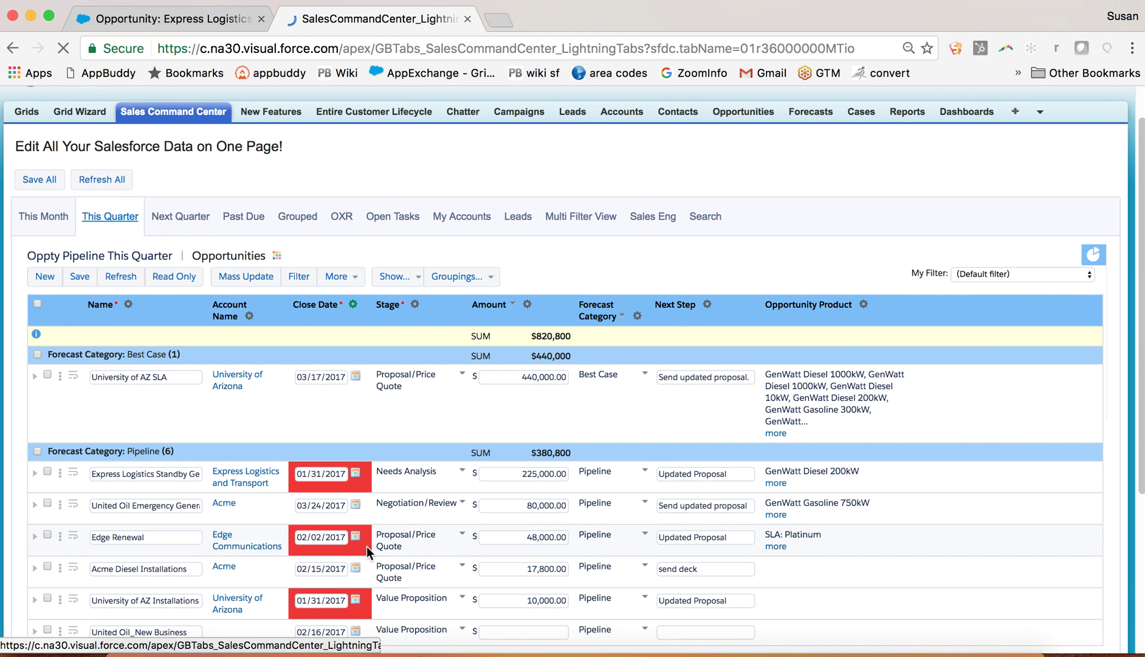
scroll(567, 461, up, 1)
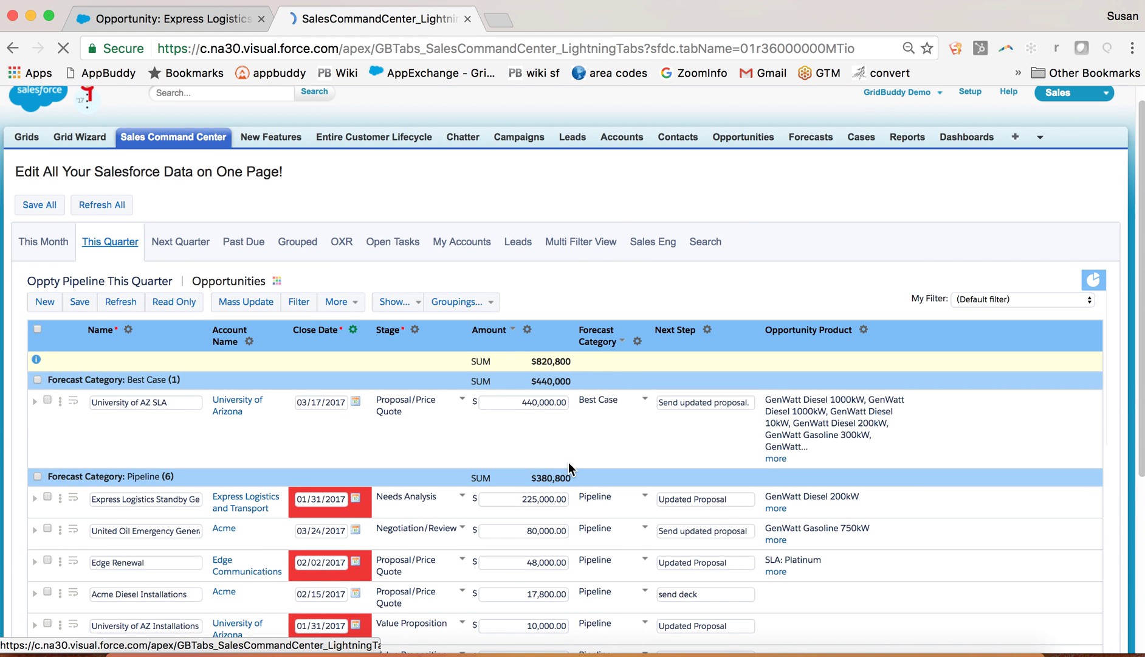
click(1096, 280)
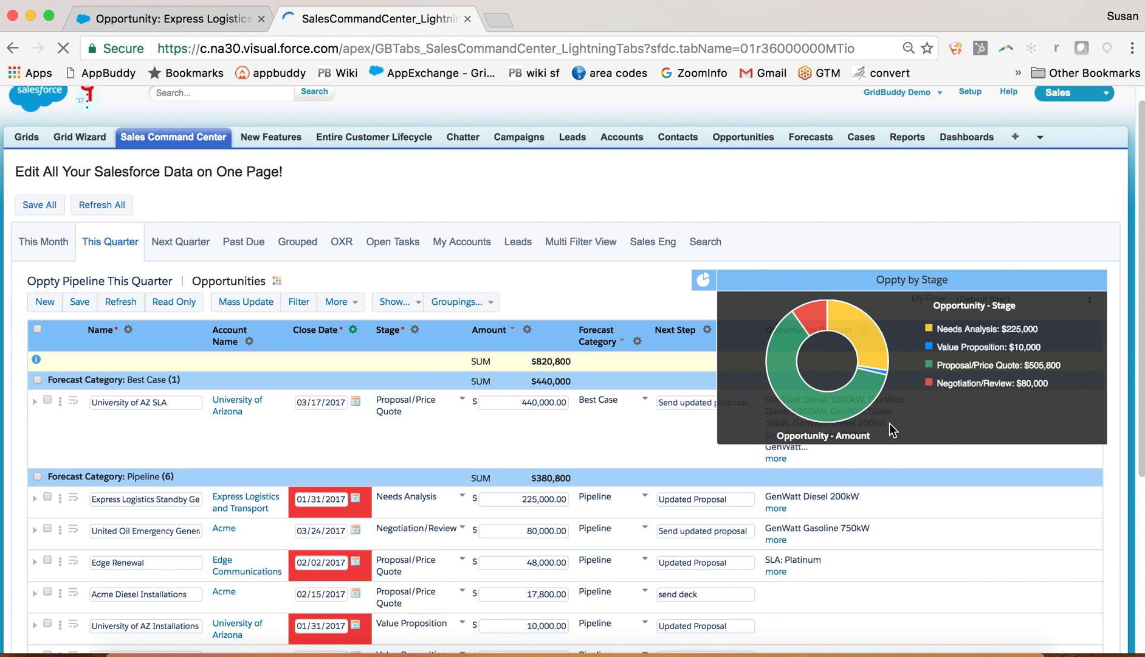
click(703, 281)
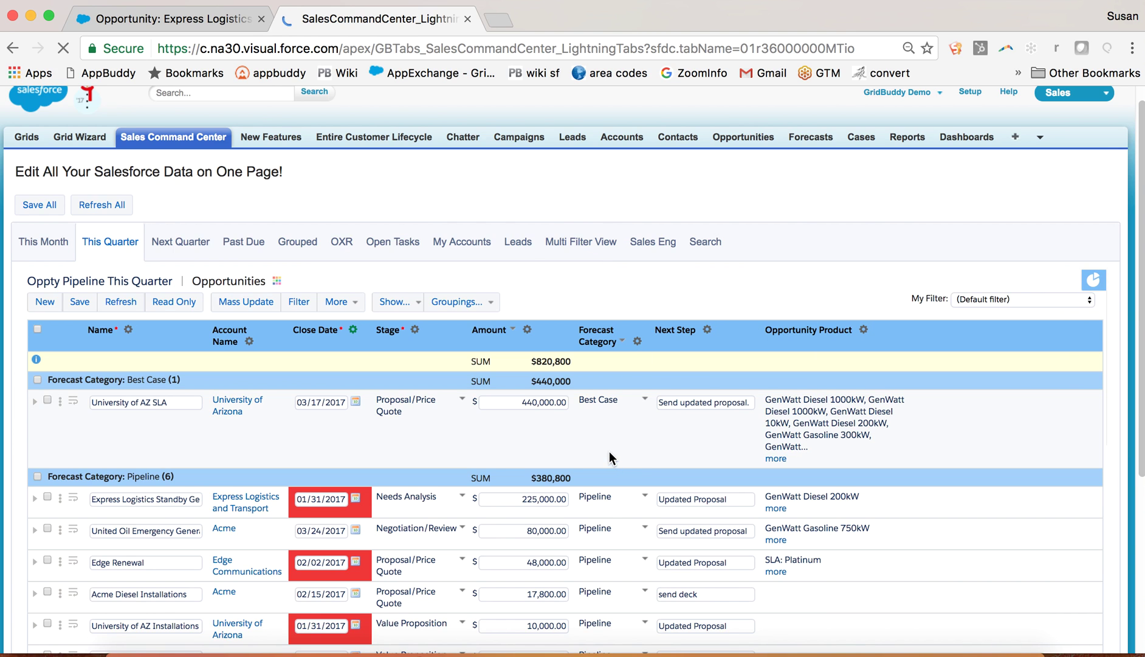
Set the Express Logistics Standby Generator opportunity's forecast category to Best Case and its close date to 02/16/2017
scroll(628, 433, down, 2)
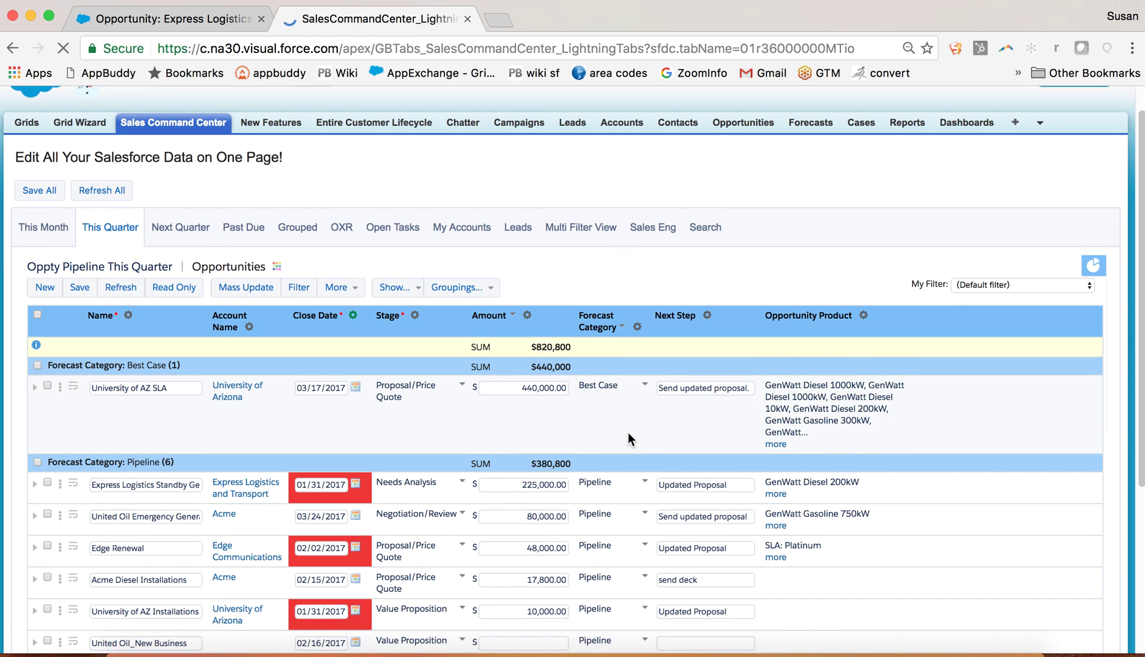
click(618, 455)
click(618, 455)
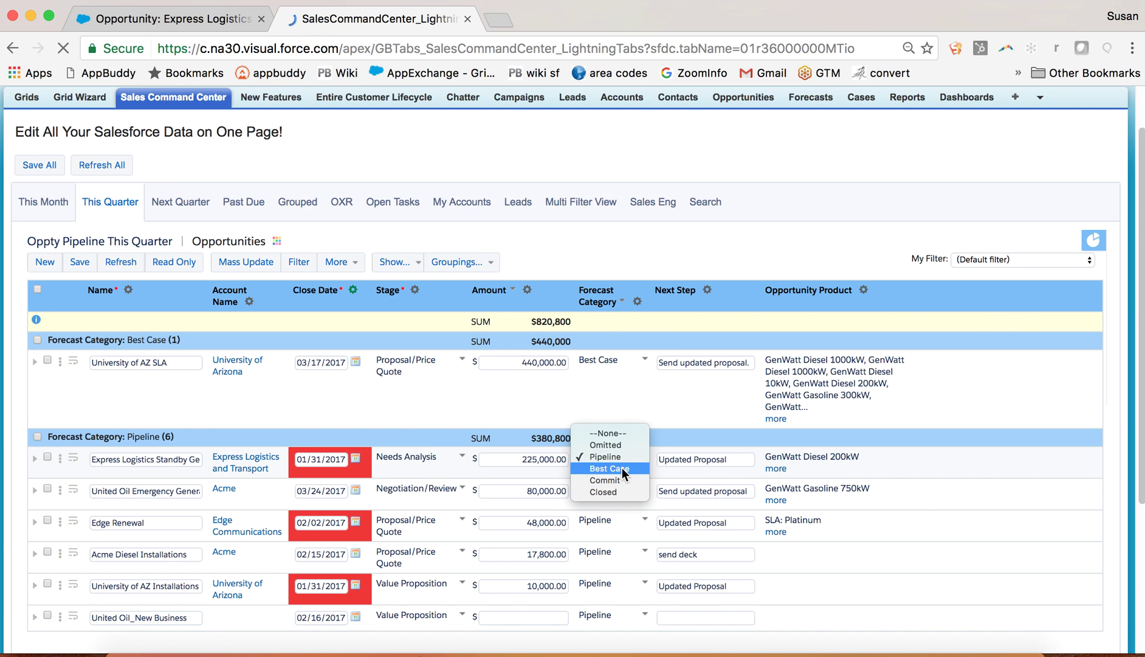
click(622, 467)
click(329, 461)
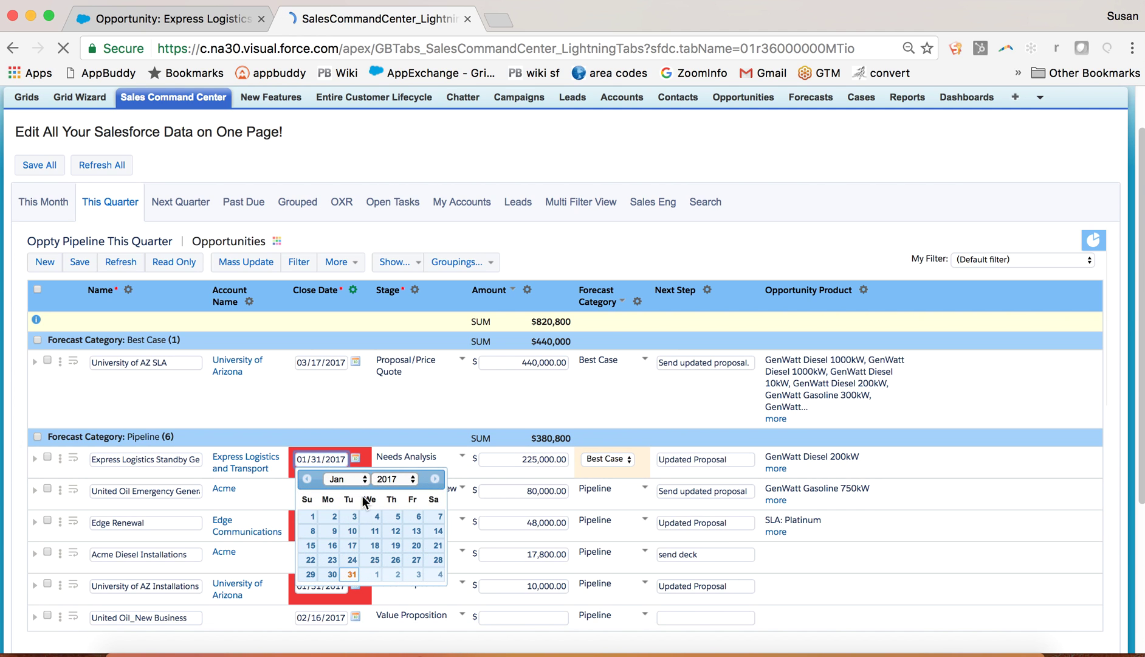
click(435, 480)
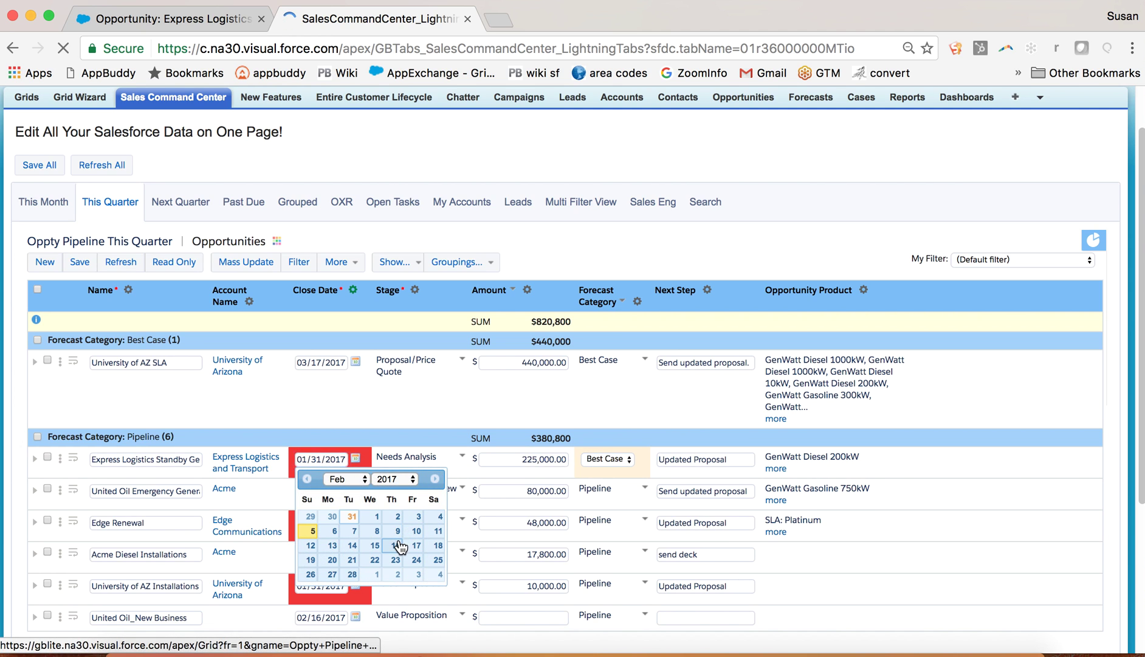
click(394, 546)
Set the Acme Diesel Installations opportunity's stage to Negotiation/Review
click(426, 552)
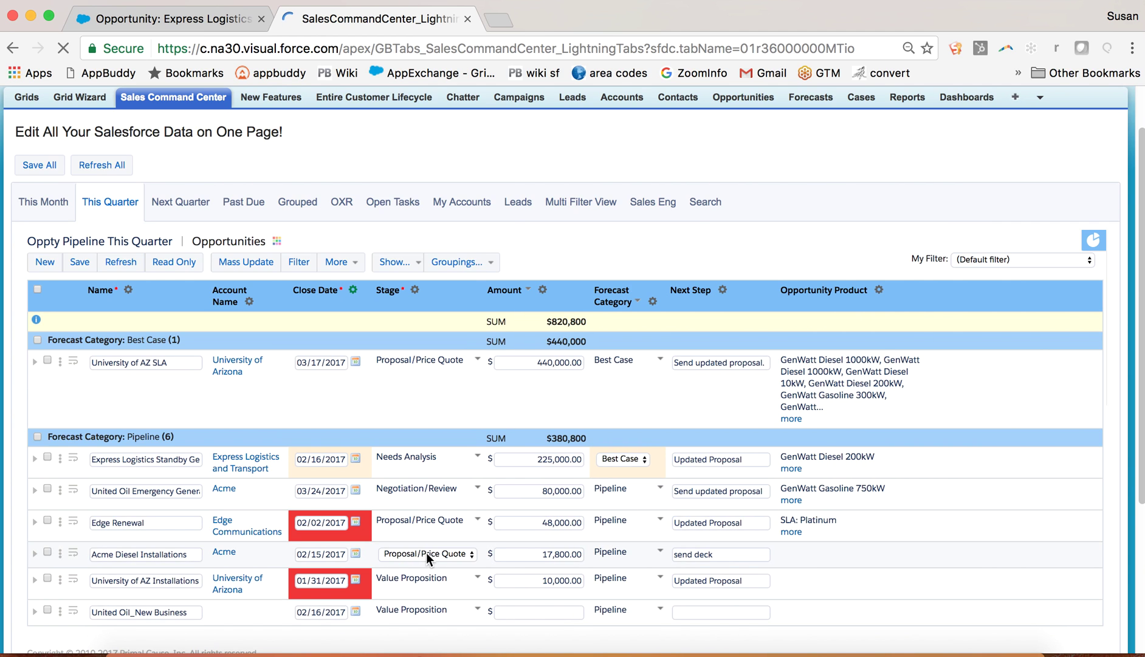
click(426, 553)
click(425, 562)
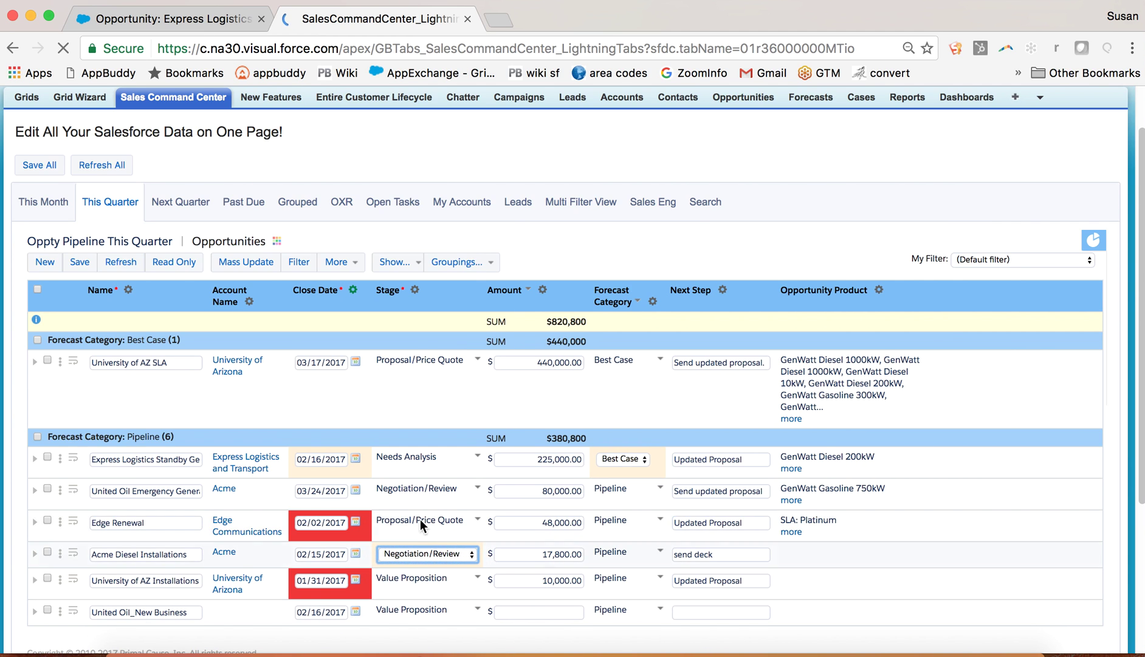
Set the University of AZ Installations opportunity's stage to Closed Lost and open its Reason Won/Lost detail for entry
click(424, 579)
click(429, 579)
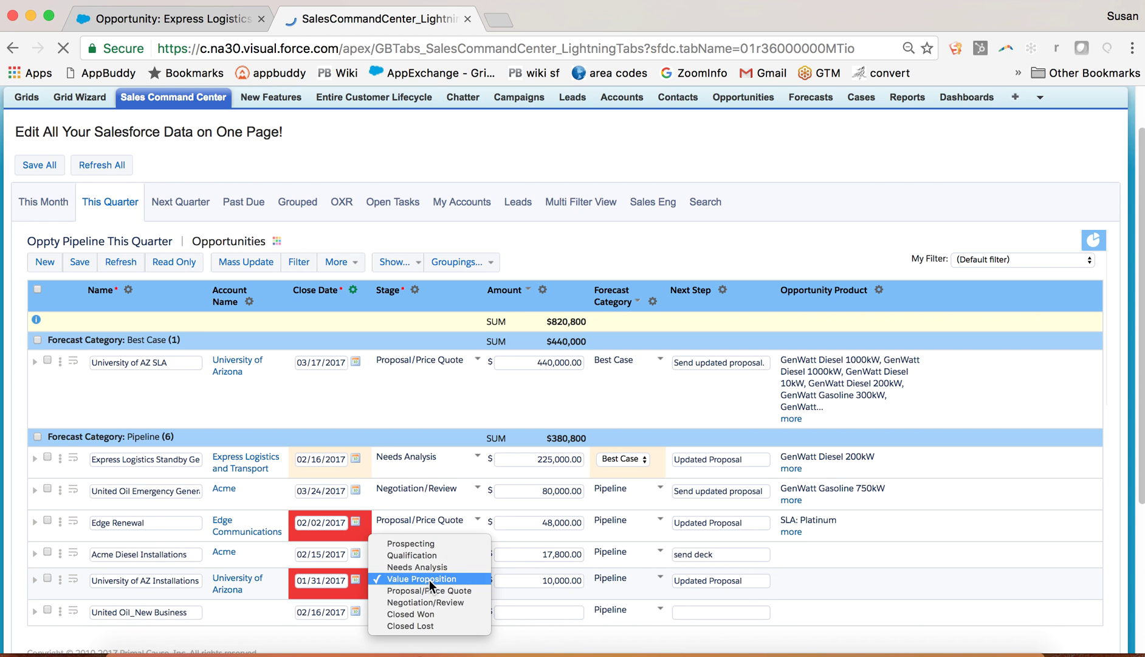
click(433, 626)
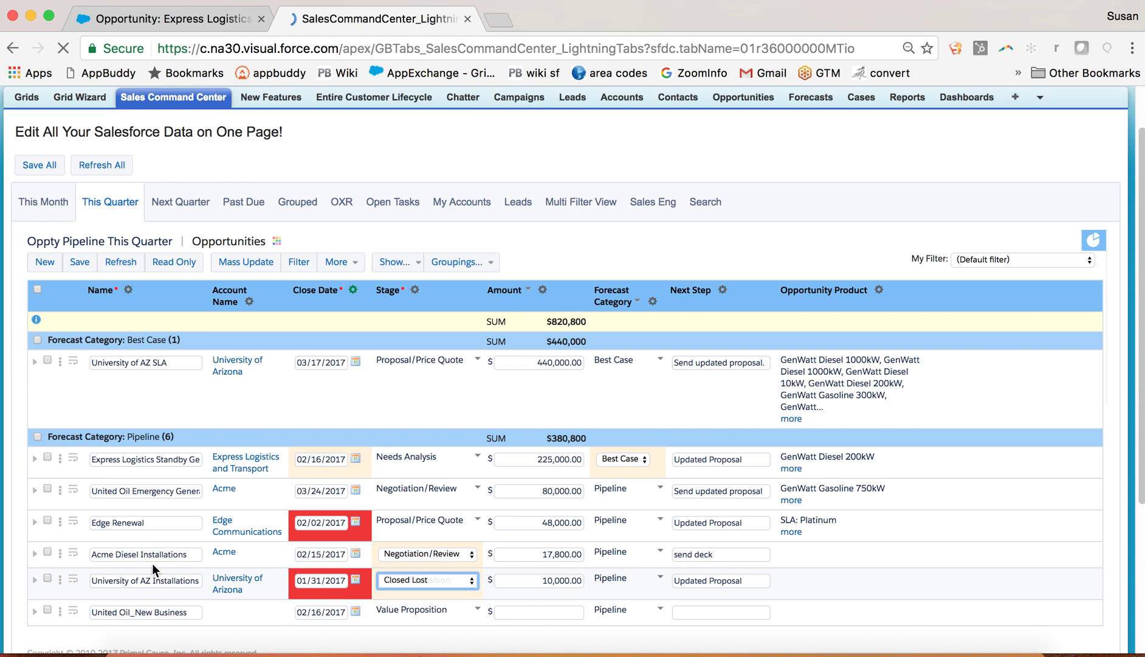
click(73, 579)
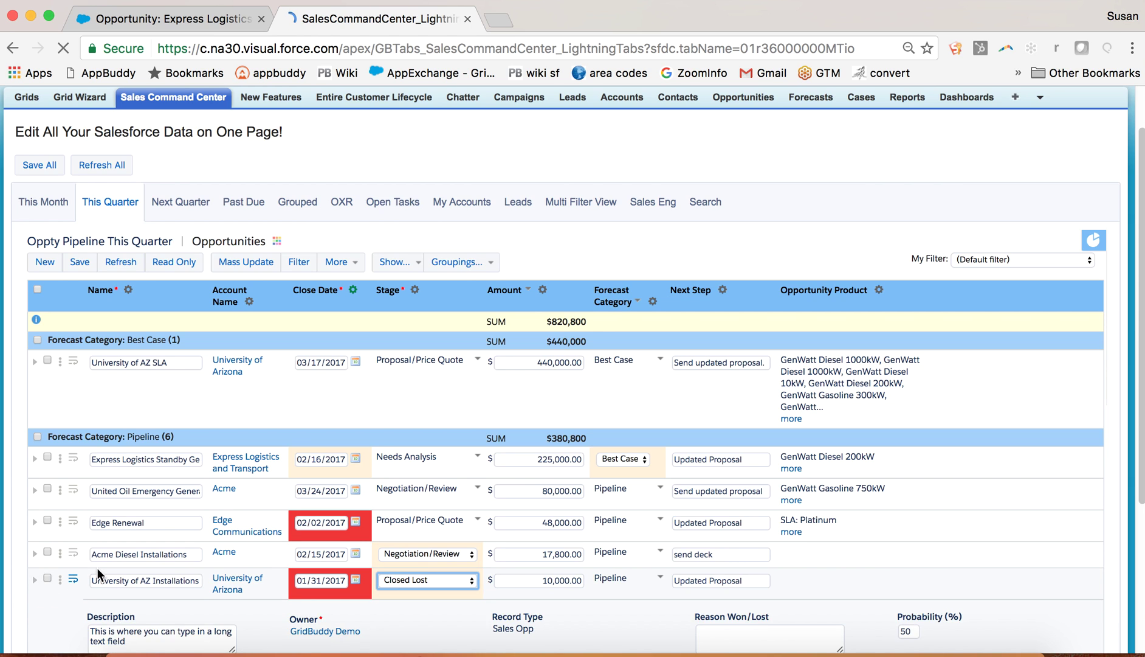
scroll(97, 569, down, 3)
click(728, 544)
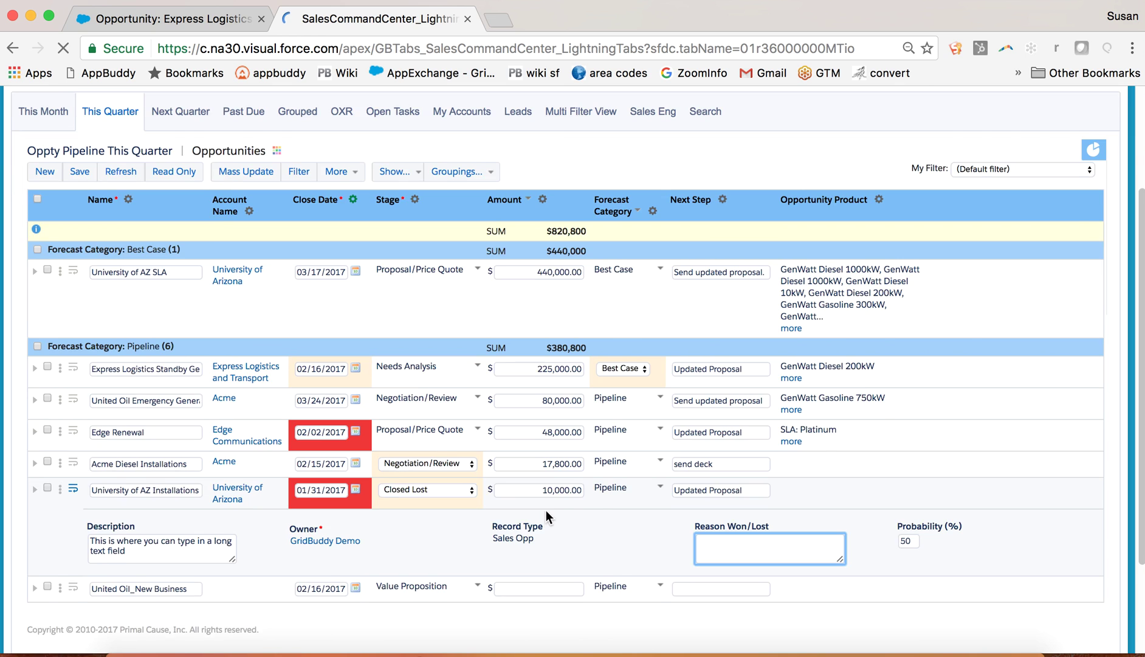
Expand the University of AZ SLA opportunity's related tasks and add a new blank task to them
scroll(546, 510, up, 2)
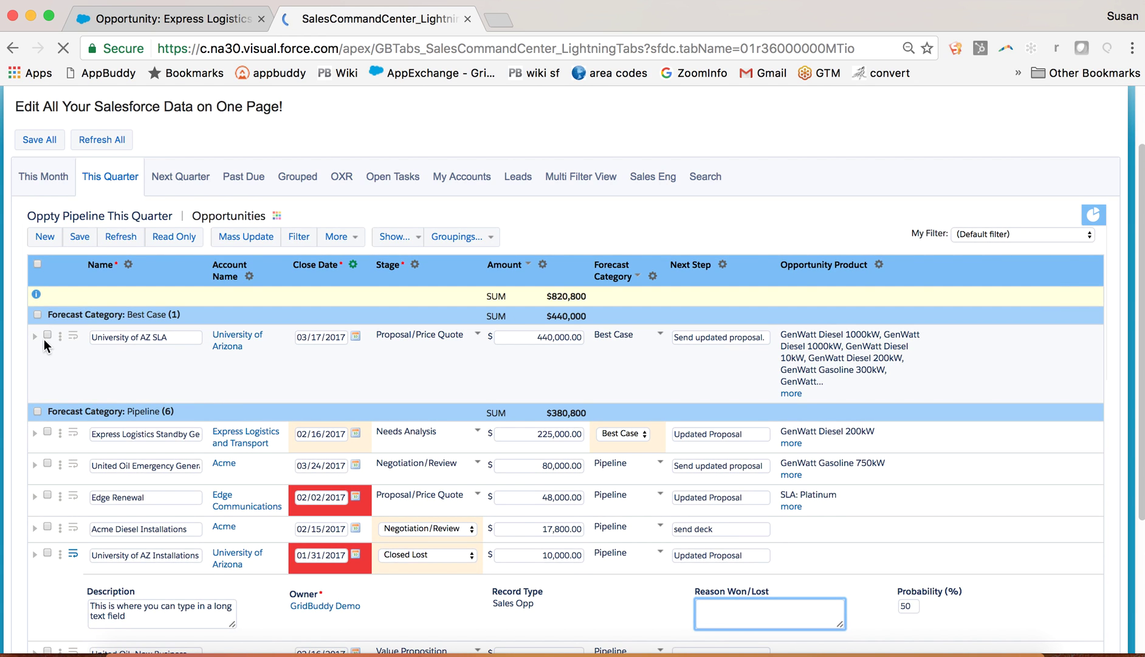
click(36, 337)
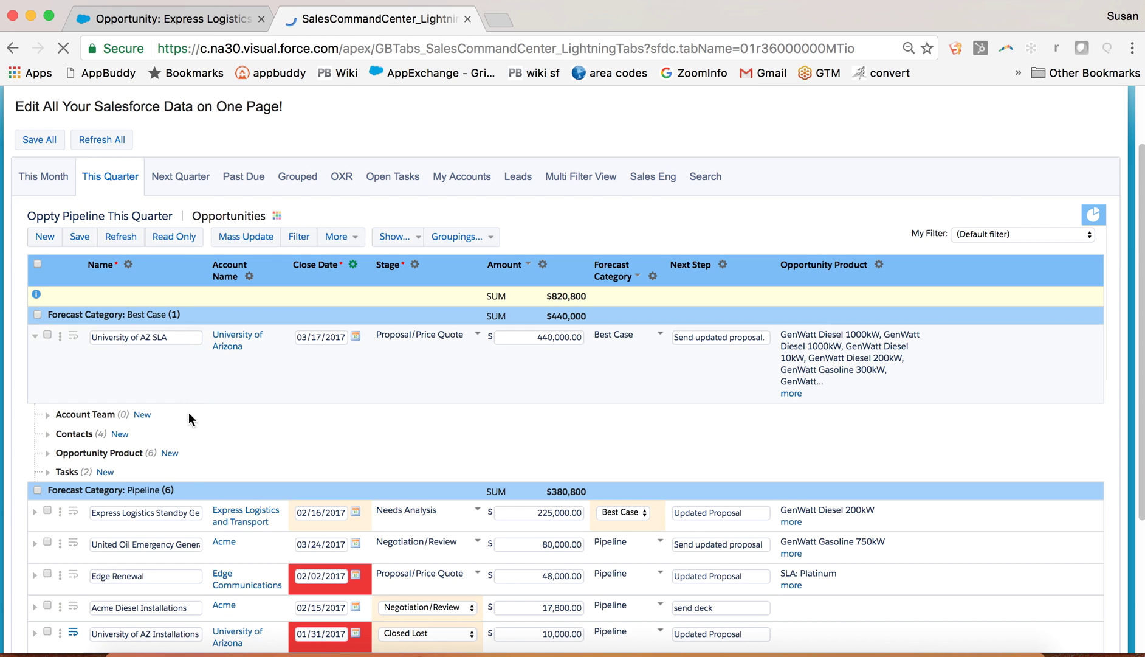
click(47, 472)
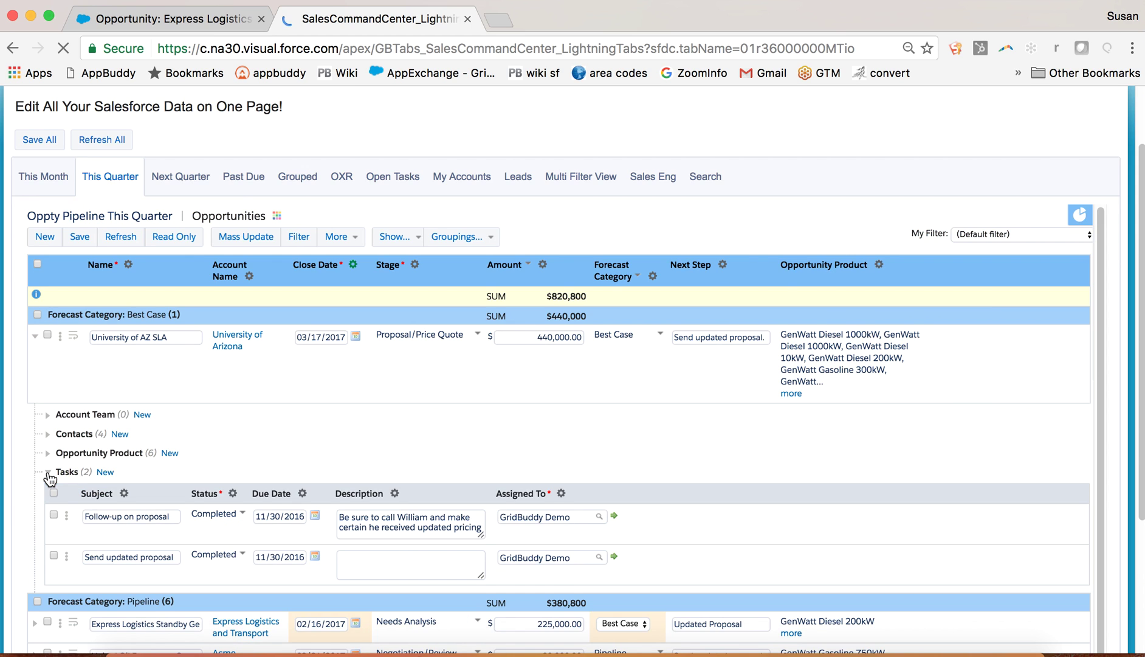
click(107, 473)
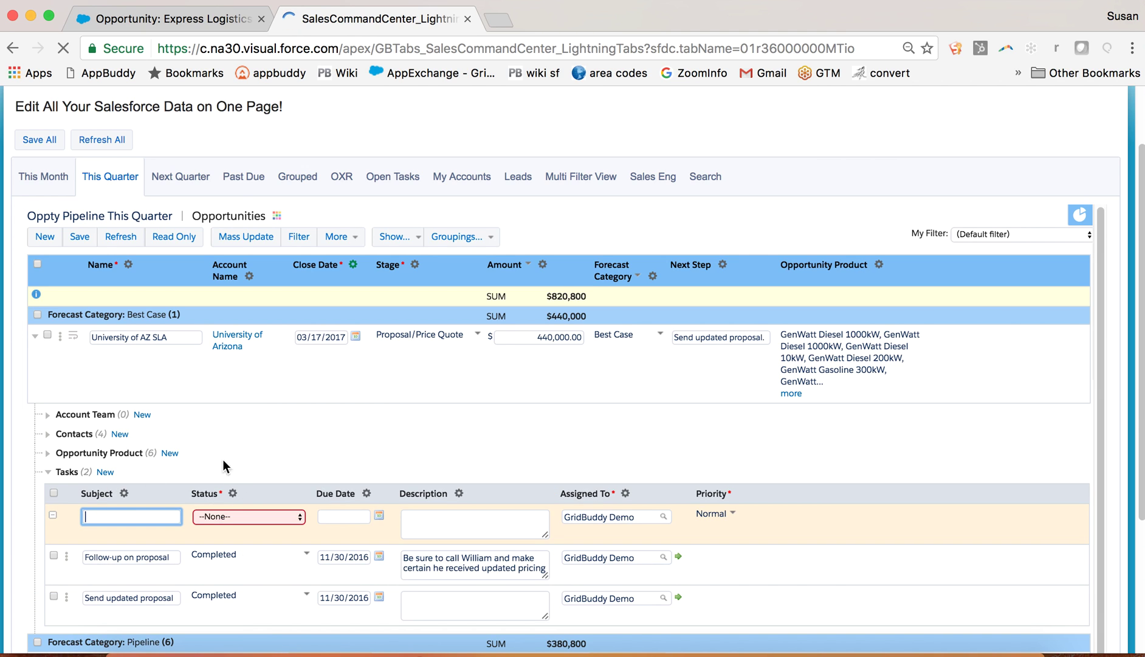
Expand the University of AZ SLA opportunity's contacts and switch to the Oppty Lifecycle window in Salesforce Lightning
click(48, 433)
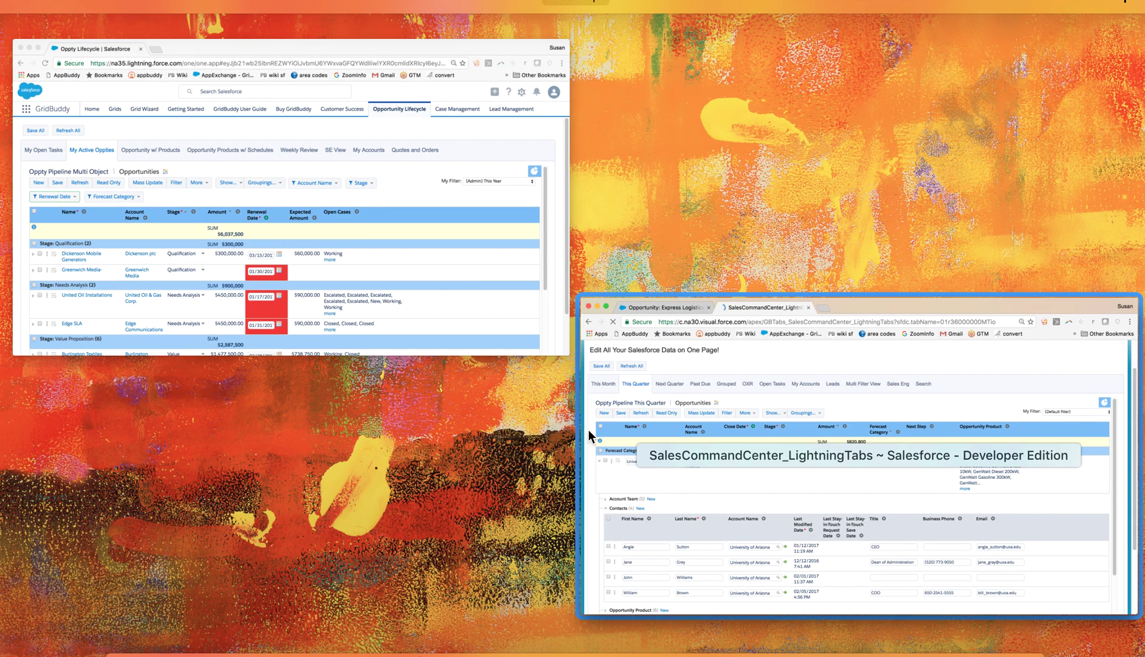
click(428, 256)
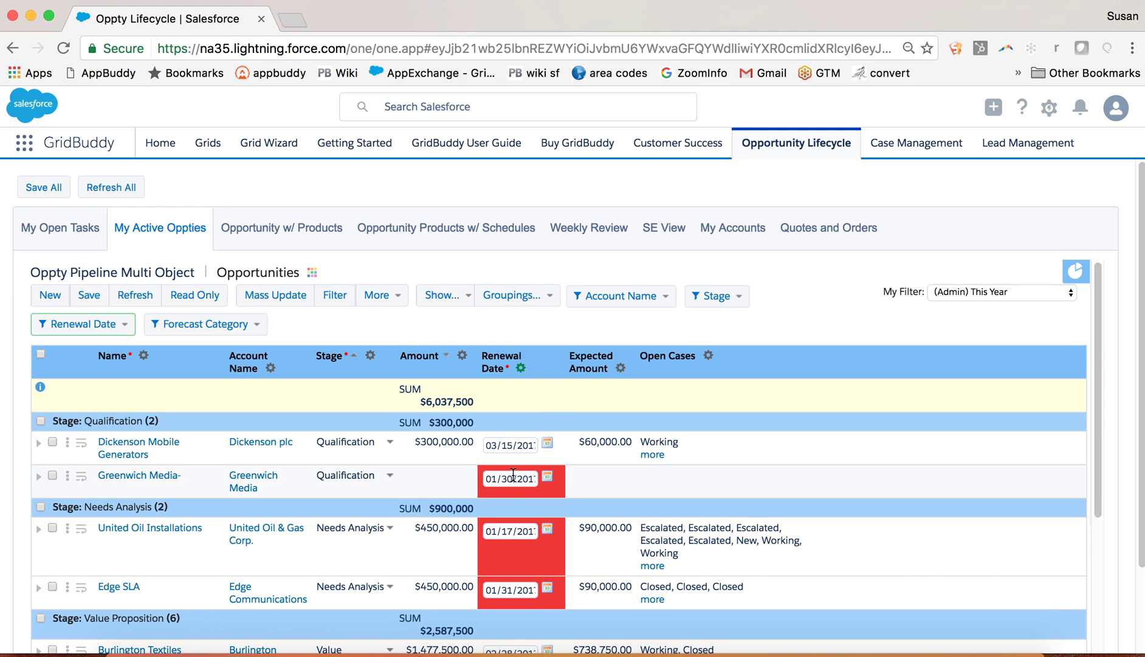